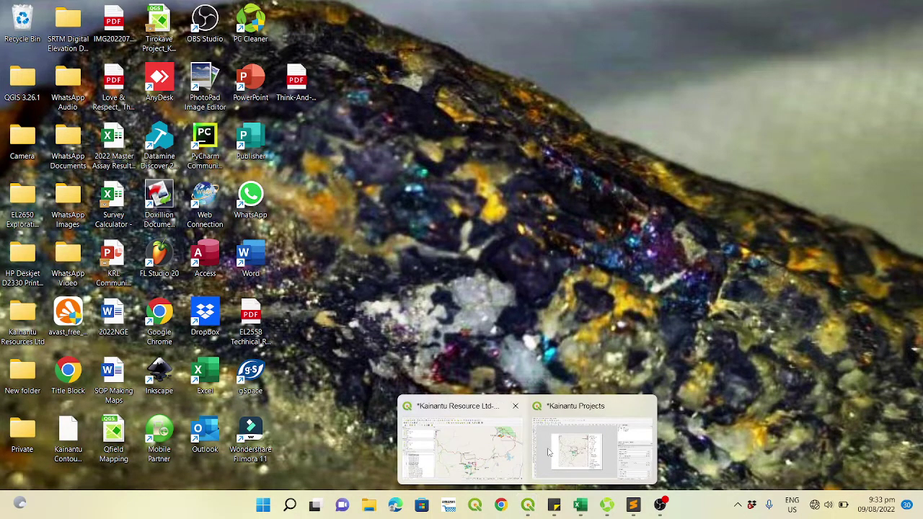
- Bring the QGIS Kainantu Project map window to the front from the taskbar
click(484, 437)
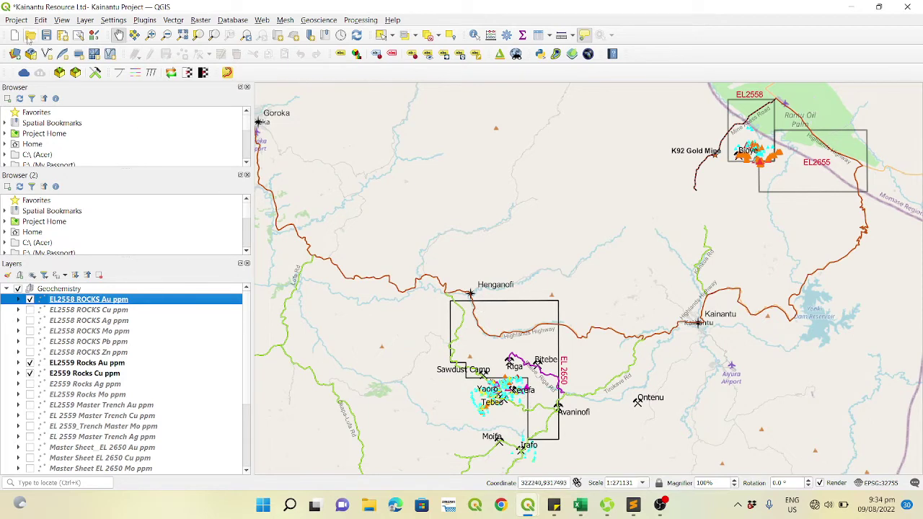
- Open the saved 'Kainantu Projects' print layout from the Project menu's Layouts list
click(16, 19)
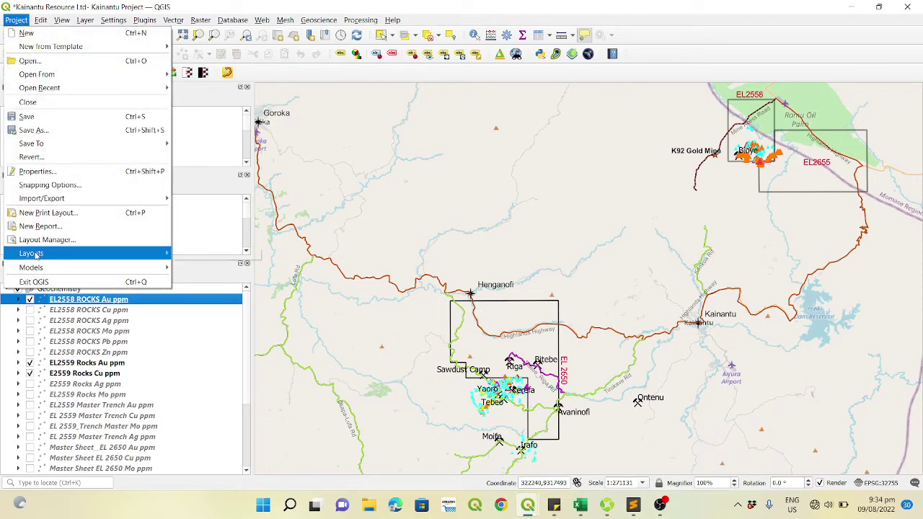
mouse_move(31, 253)
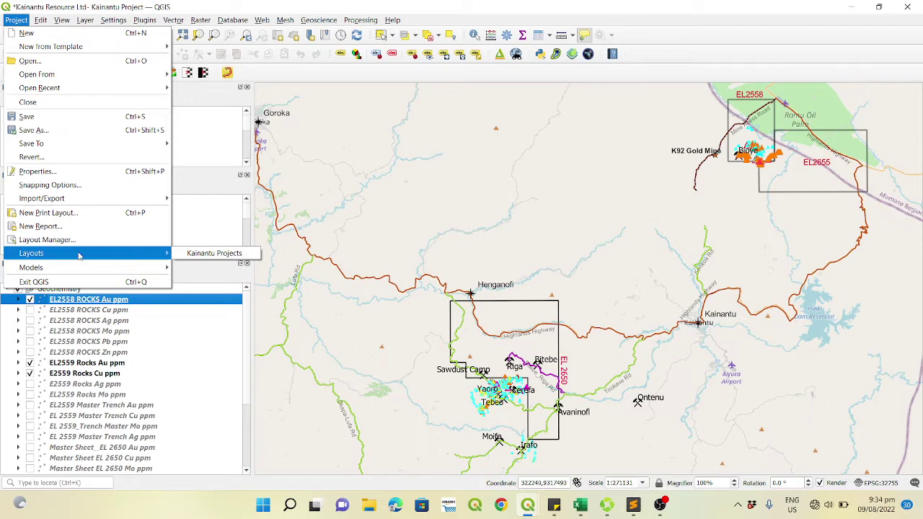
click(209, 254)
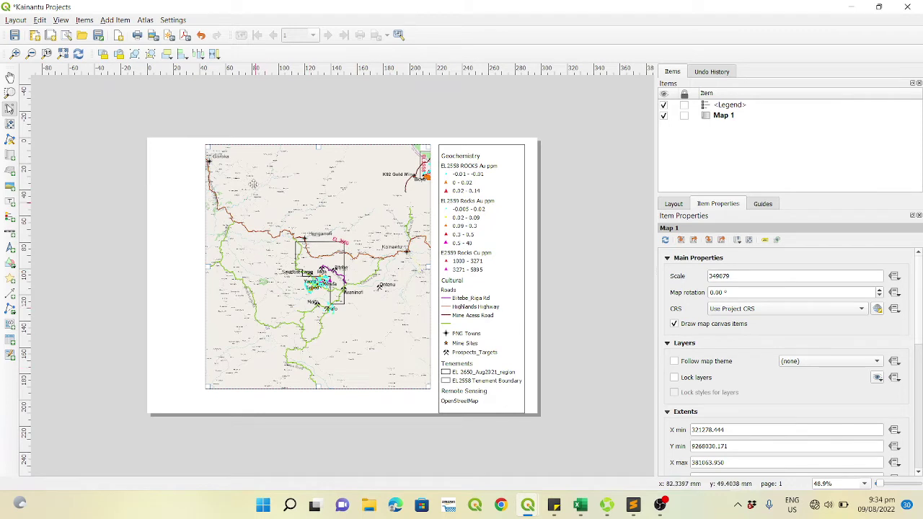
- Shift the map slightly left, give it a black frame, and add a kilometre scale bar beneath it
drag(336, 245, 332, 245)
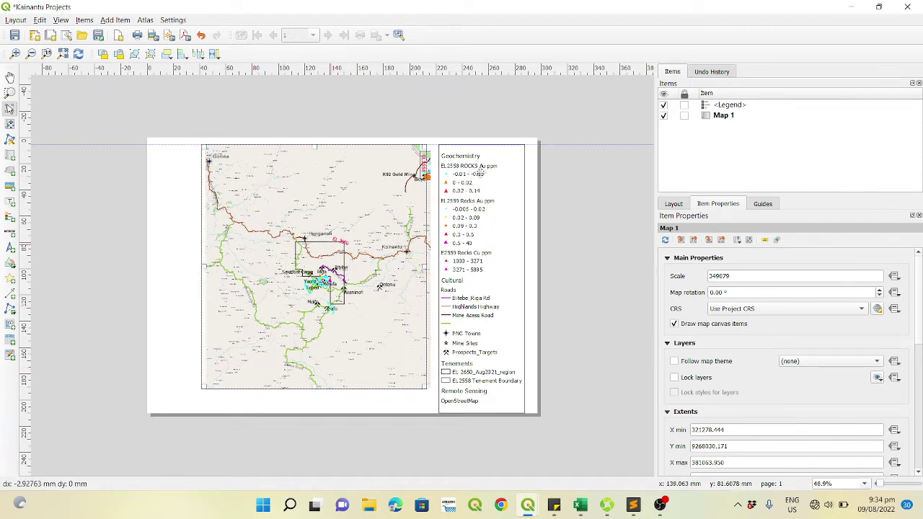
click(472, 208)
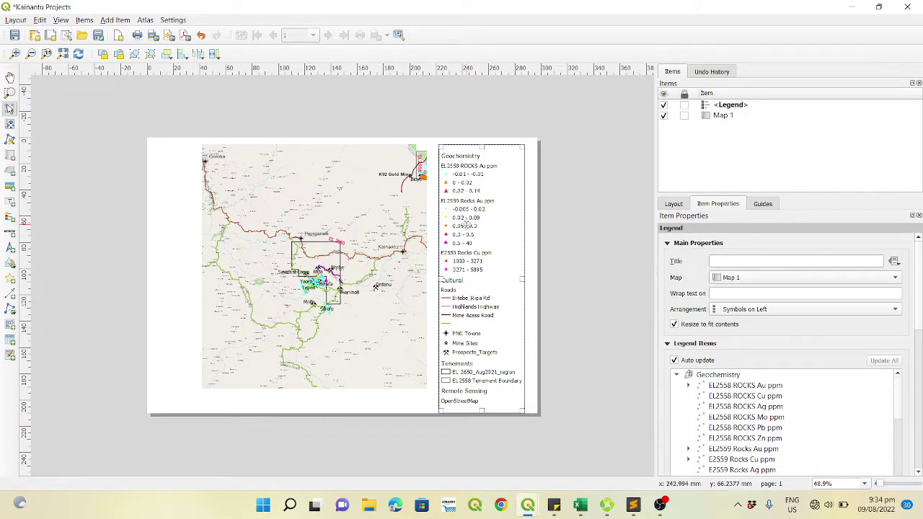
click(328, 216)
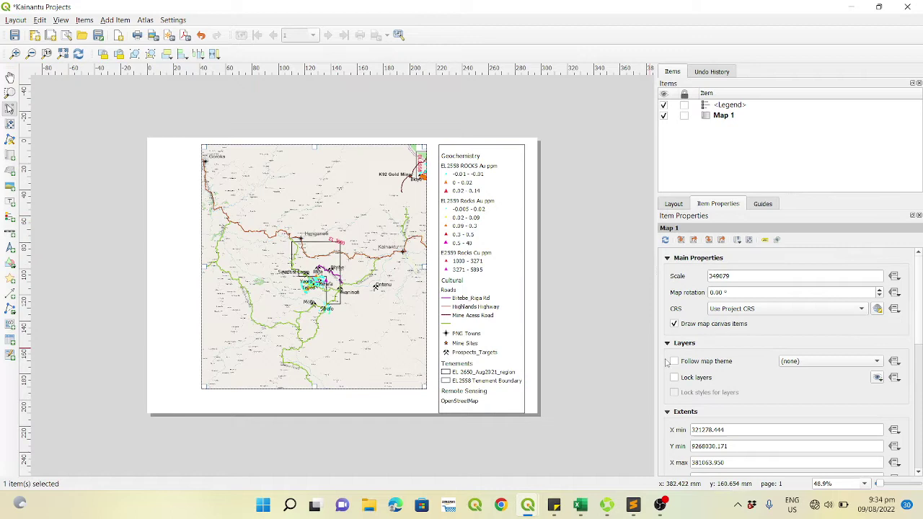
scroll(728, 399, down, 10)
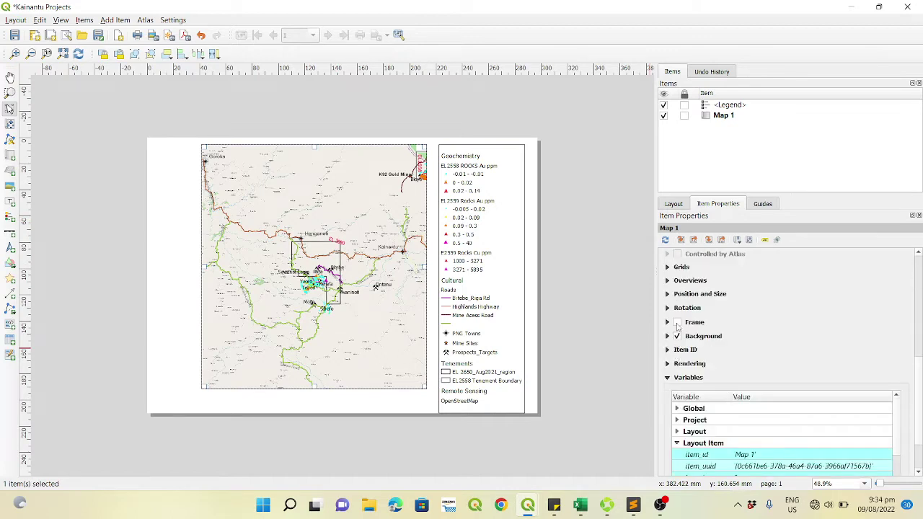
click(668, 321)
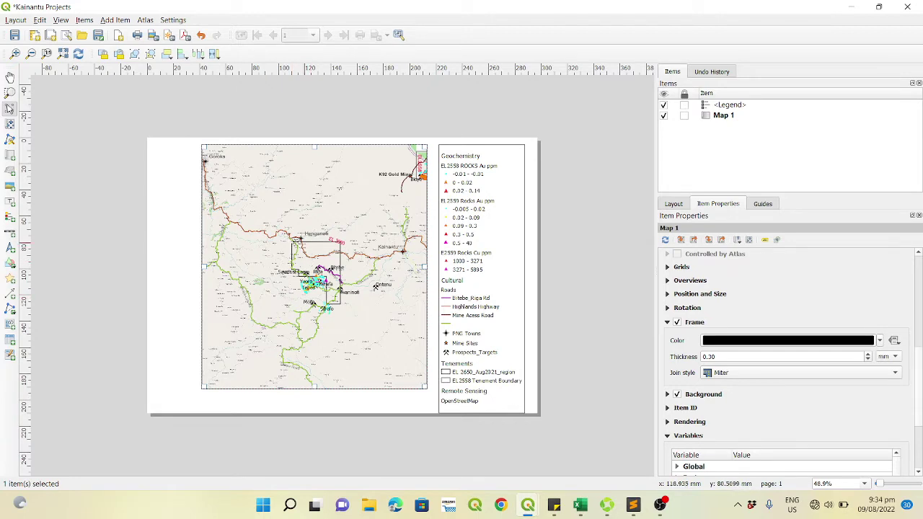
click(10, 232)
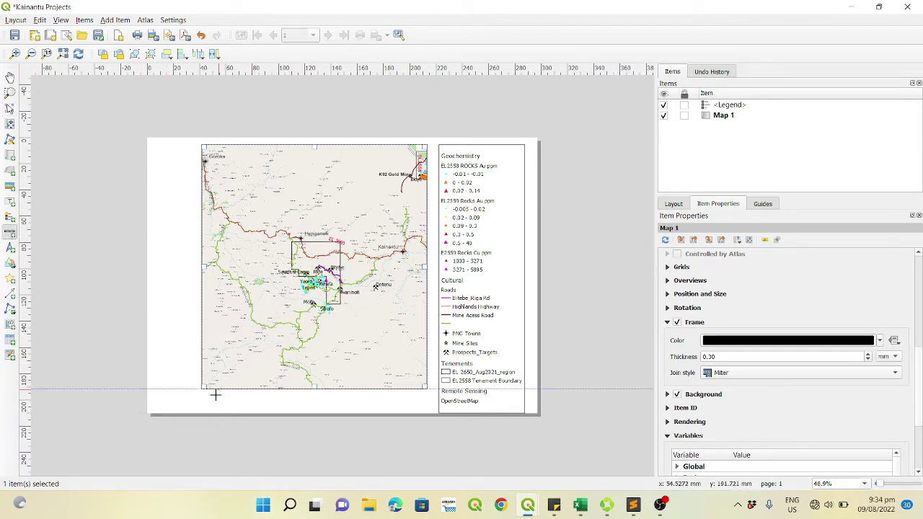
mouse_move(214, 397)
mouse_down()
mouse_move(285, 407)
mouse_move(235, 400)
mouse_move(279, 397)
mouse_up()
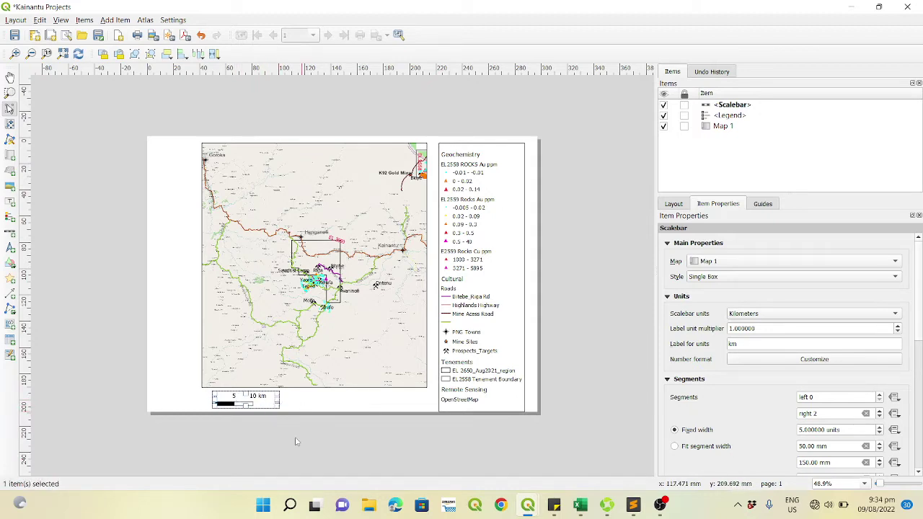
- Place a north arrow at the map's top-left corner, then nudge the map into position
click(10, 248)
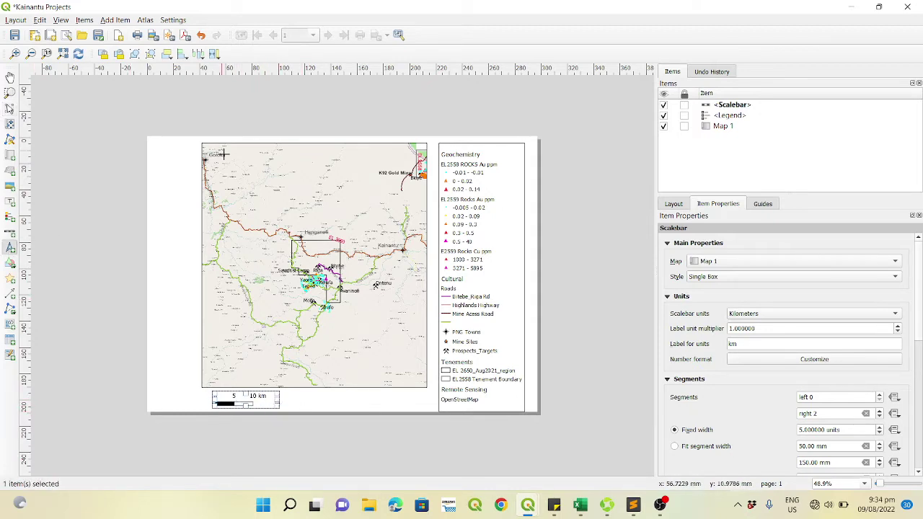
drag(234, 150, 253, 164)
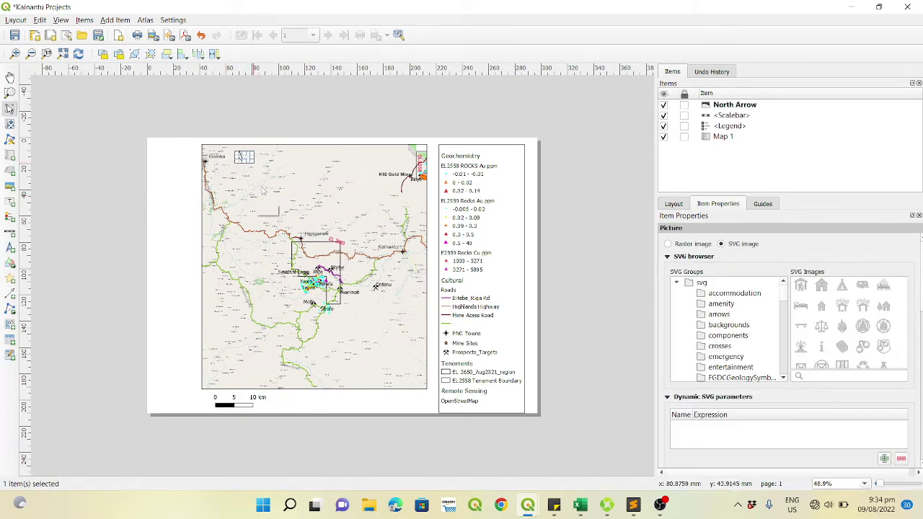
click(255, 197)
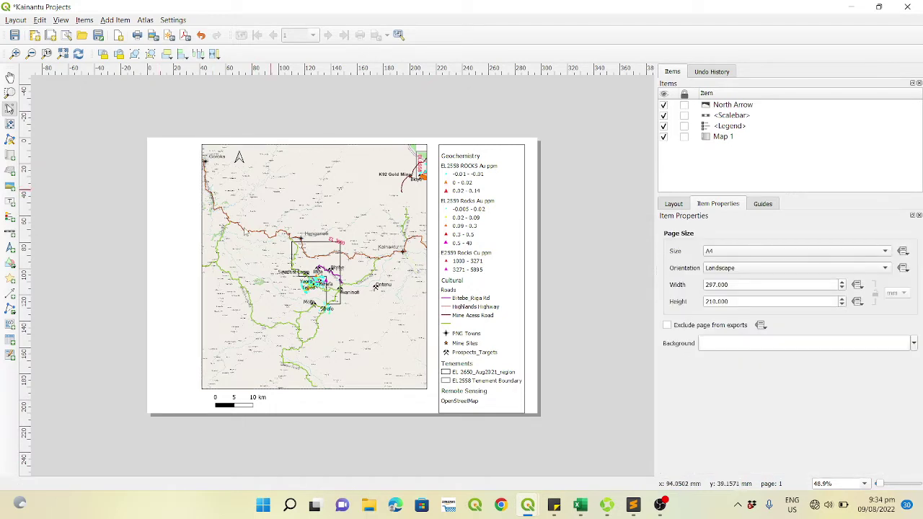
click(326, 201)
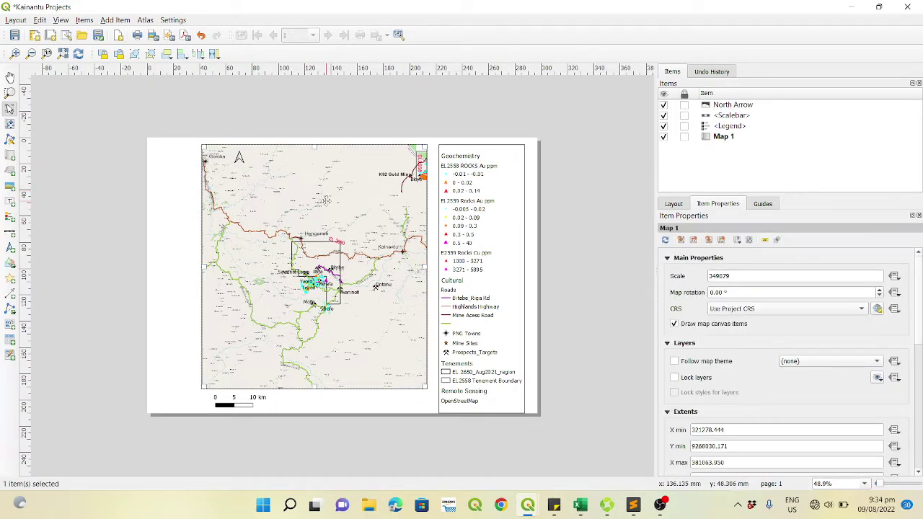
drag(325, 200, 294, 225)
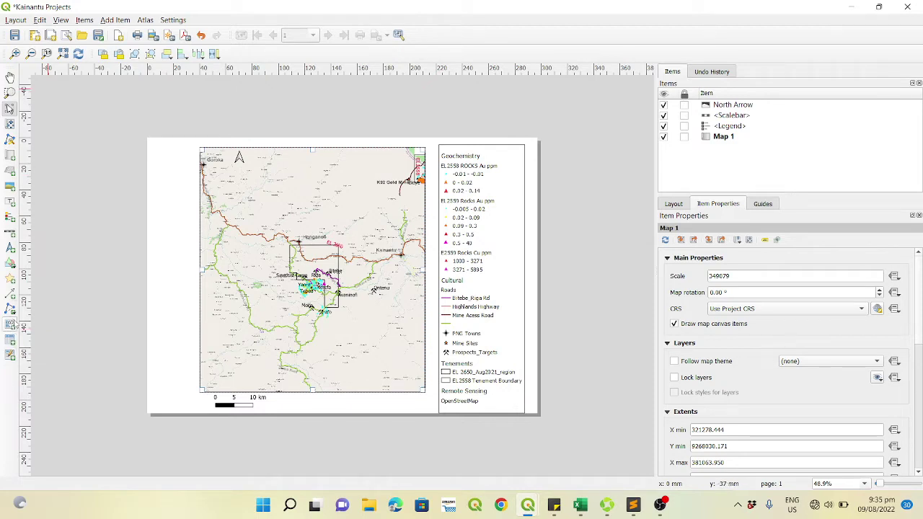
- Draw a tall empty HTML frame in the narrow white strip left of the map
click(10, 325)
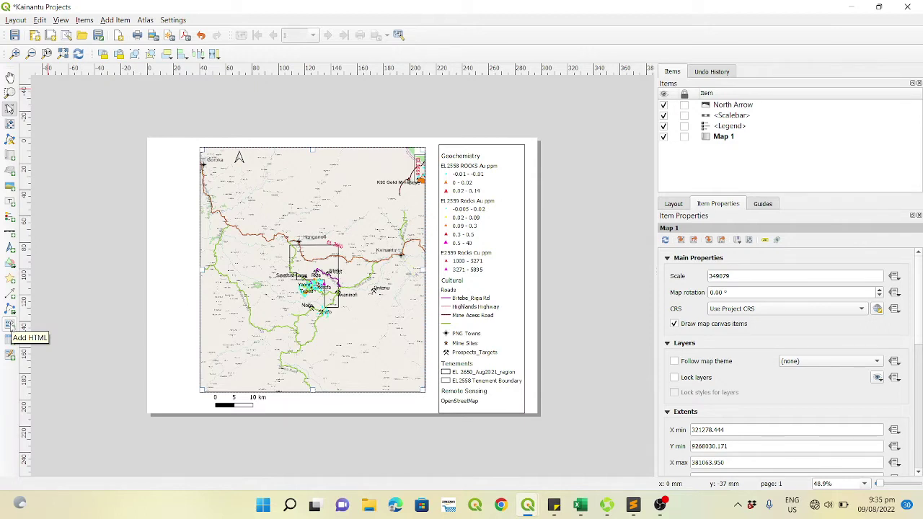
click(10, 324)
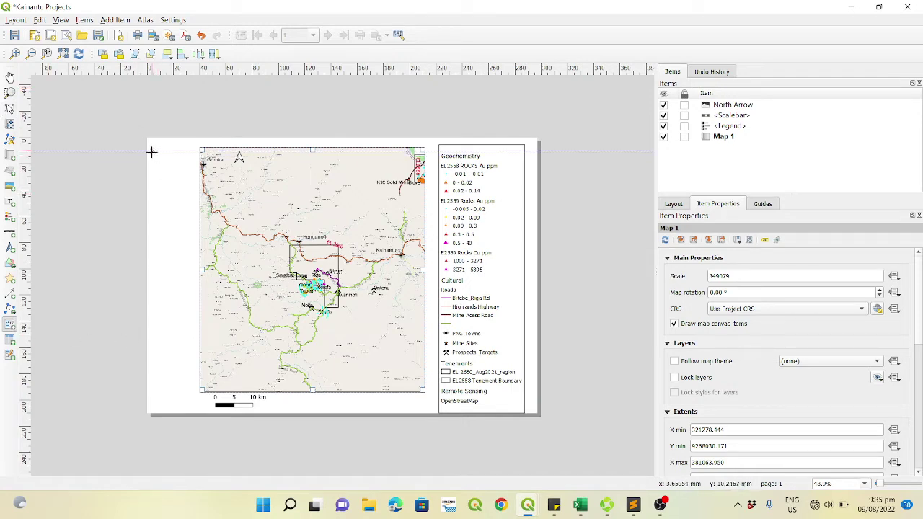
drag(151, 150, 194, 312)
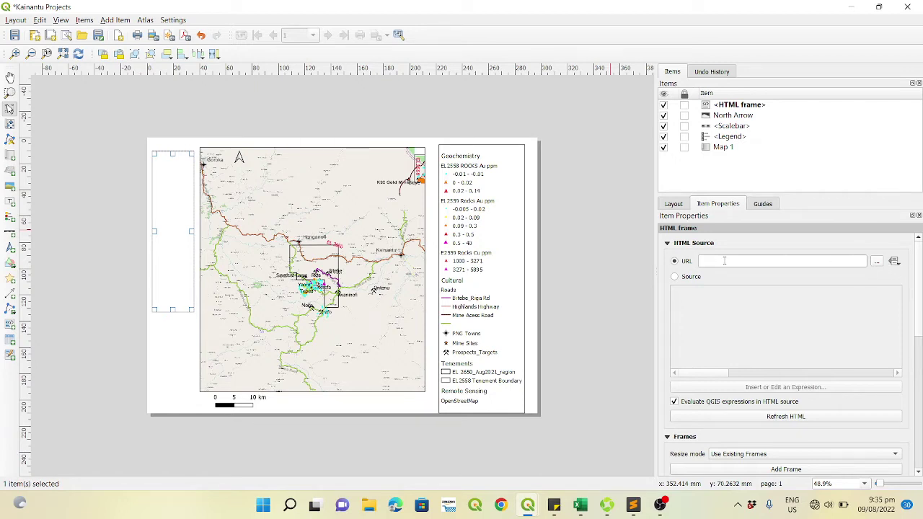
- Switch the HTML frame to manual source, clearing the default code and typing '<html'
click(724, 261)
click(674, 277)
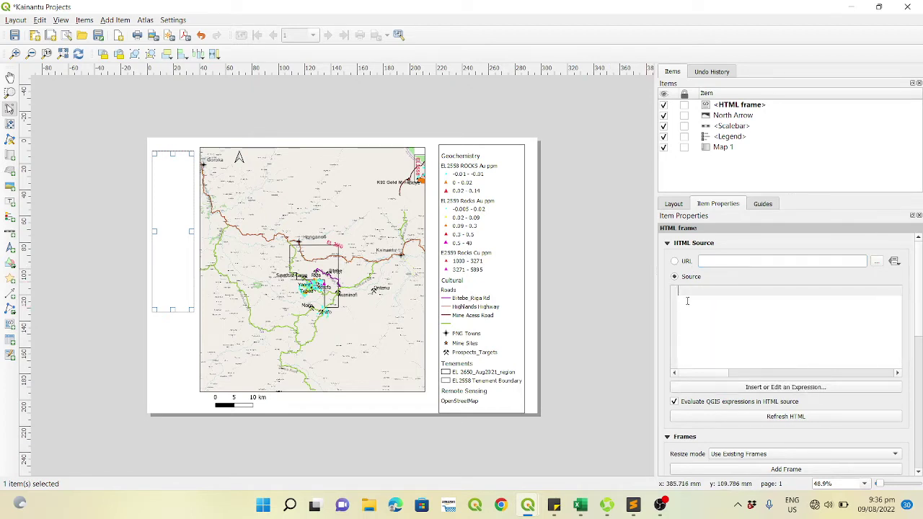
text(<html)
text(>)
key(BackSpace)
key(BackSpace)
key(BackSpace)
key(BackSpace)
key(BackSpace)
key(BackSpace)
- Review index.html in Sublime Text: a table with the KRL logo, KAINANTU RESOURCE LTD, EL2558 and MARKHAM
click(634, 507)
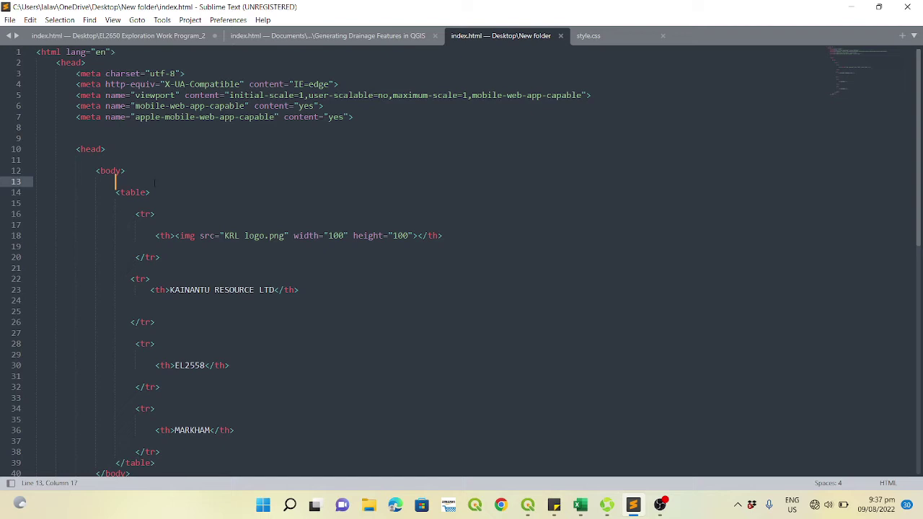
scroll(243, 313, down, 2)
scroll(243, 312, up, 2)
scroll(276, 257, down, 2)
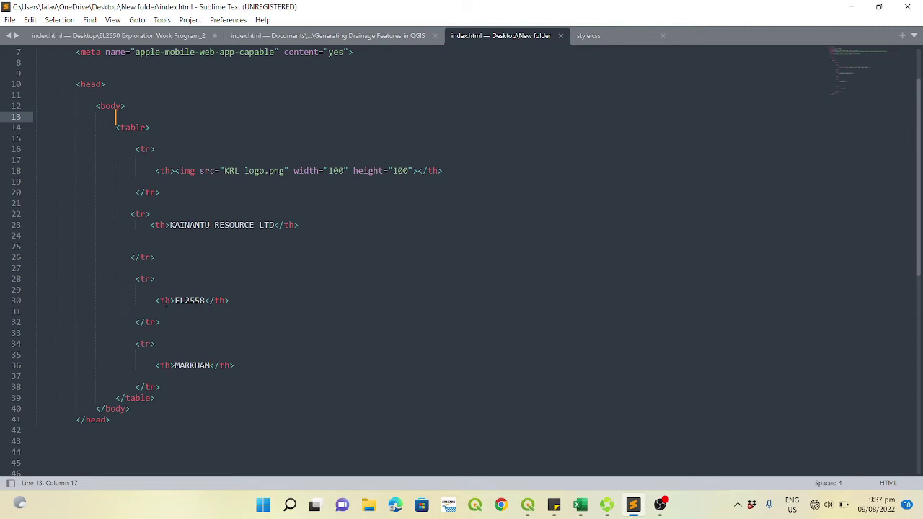
scroll(160, 205, down, 1)
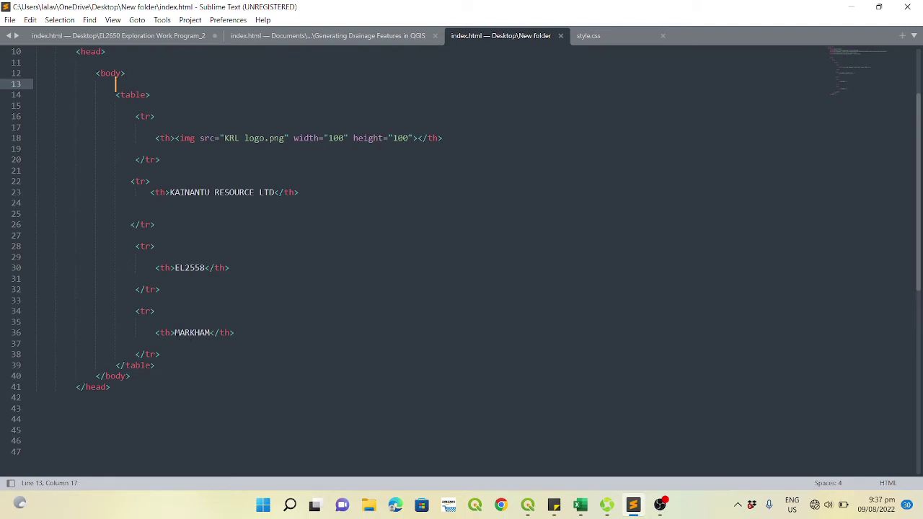
scroll(211, 371, up, 3)
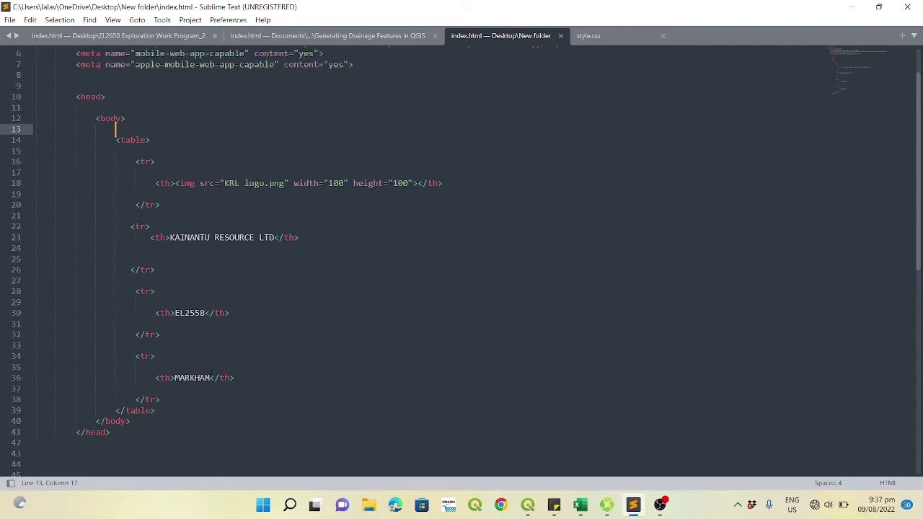
scroll(211, 371, down, 4)
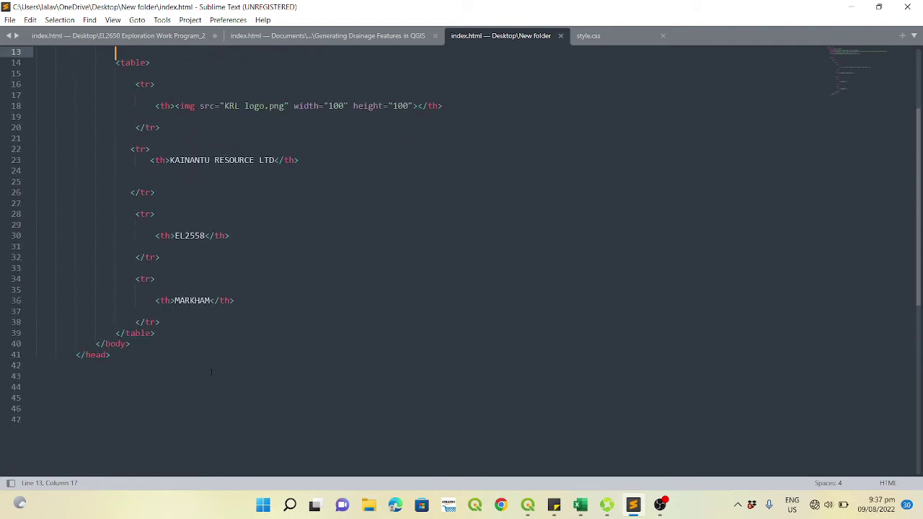
scroll(211, 372, up, 3)
scroll(211, 371, up, 1)
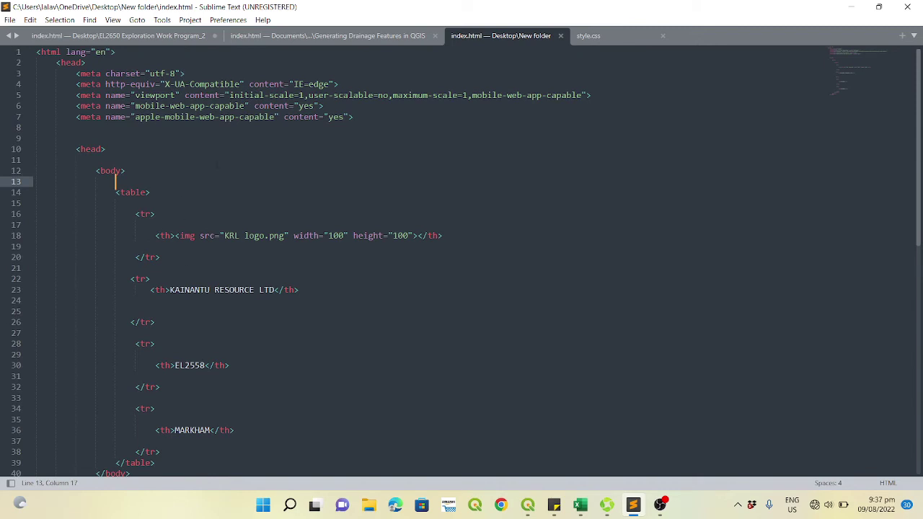
scroll(211, 372, down, 4)
scroll(212, 371, up, 4)
scroll(201, 206, down, 1)
scroll(201, 206, up, 1)
- Set the HTML frame's URL source to index.html so it shows the Kainantu title block
click(570, 443)
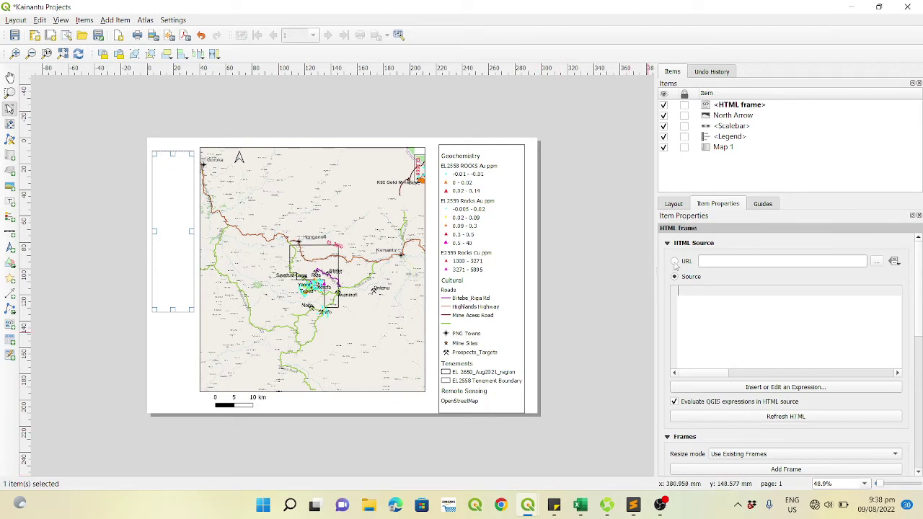
click(675, 263)
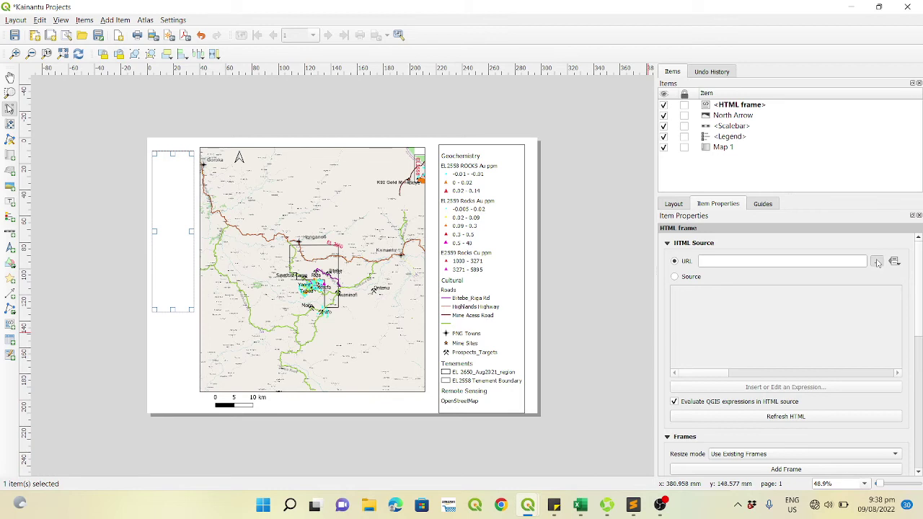
click(877, 261)
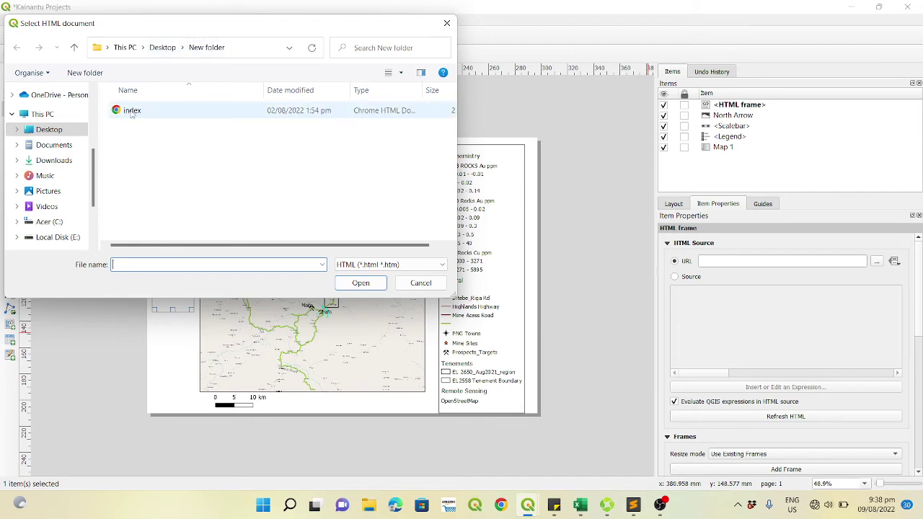
click(132, 112)
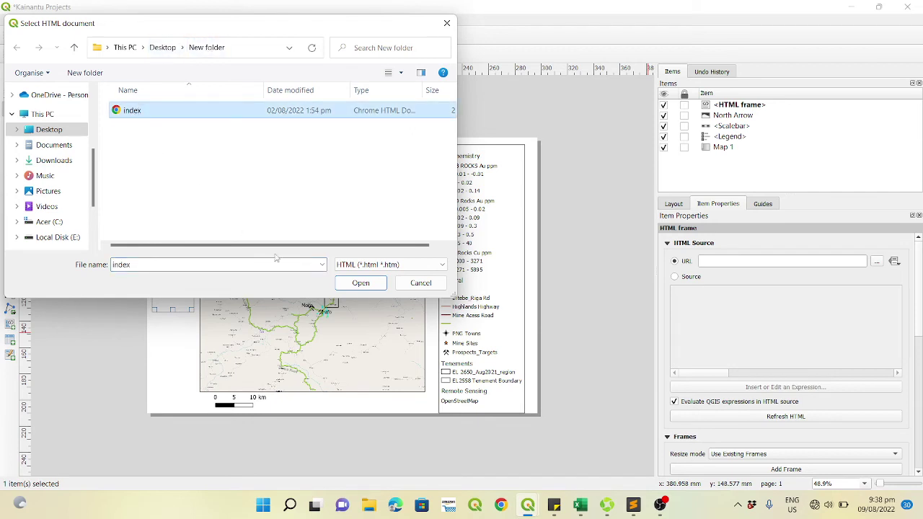
click(350, 283)
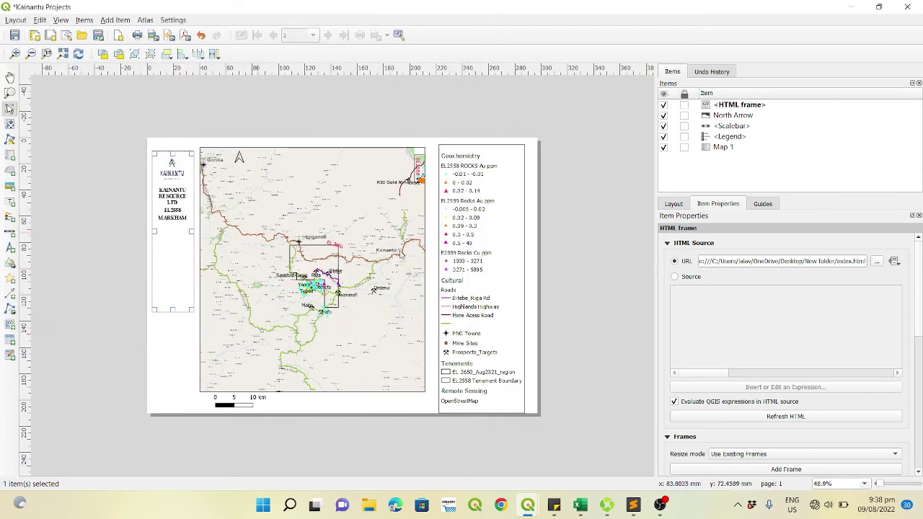
- Resize the HTML title block to fit its content and reposition it at the page's top-left
drag(193, 232, 201, 235)
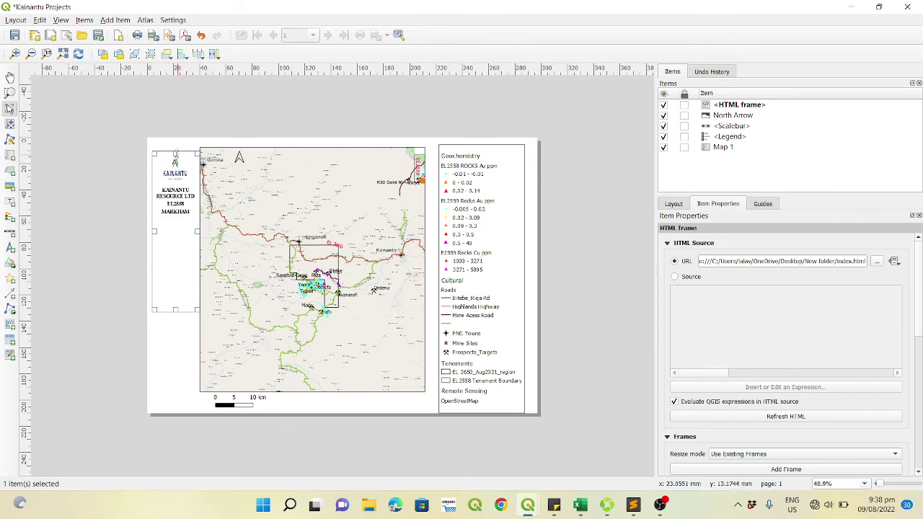
drag(175, 153, 175, 147)
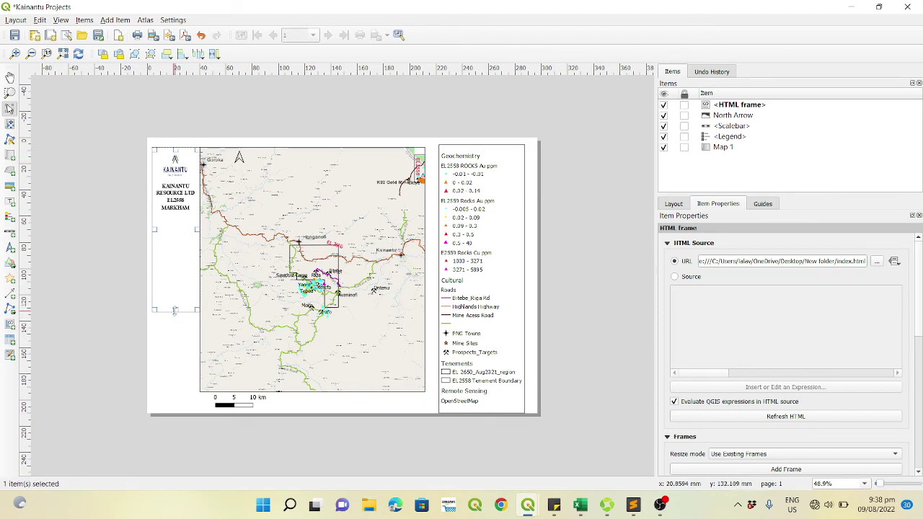
drag(174, 310, 176, 219)
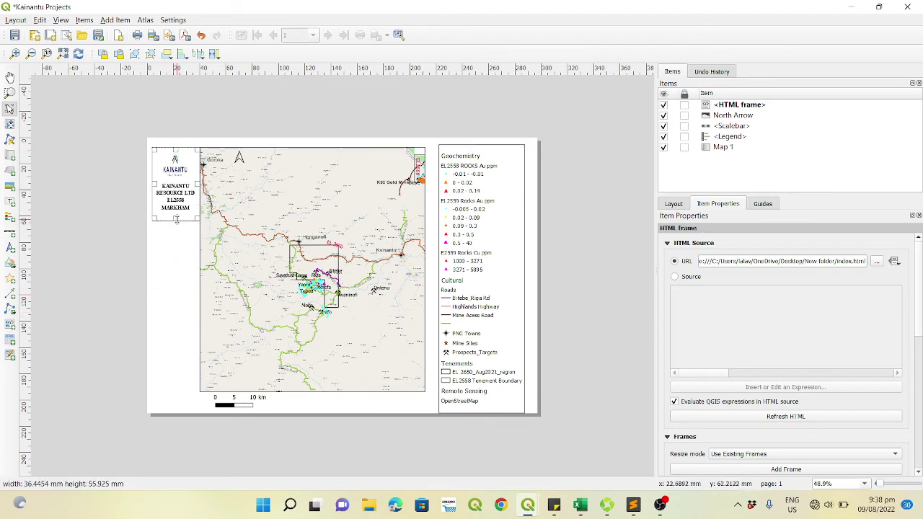
drag(176, 177, 171, 177)
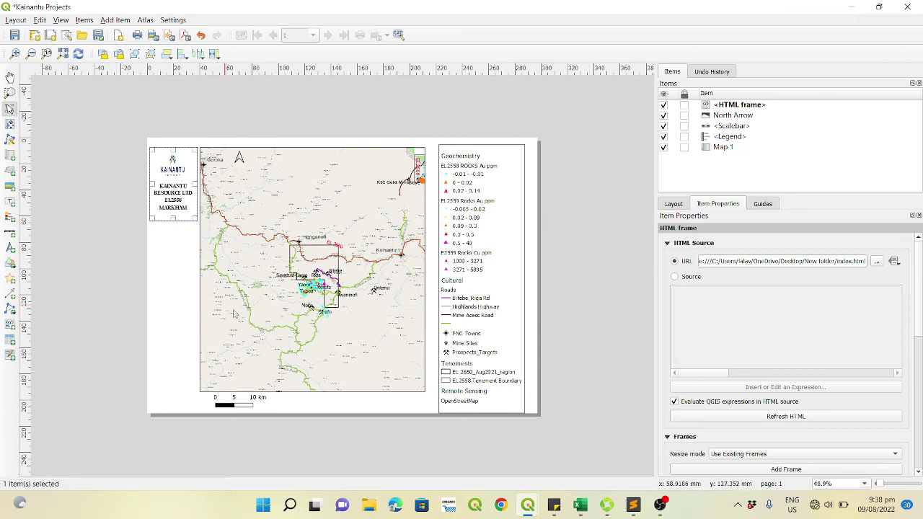
- Outline the title block with a black frame border, then deselect it to check
scroll(676, 438, down, 5)
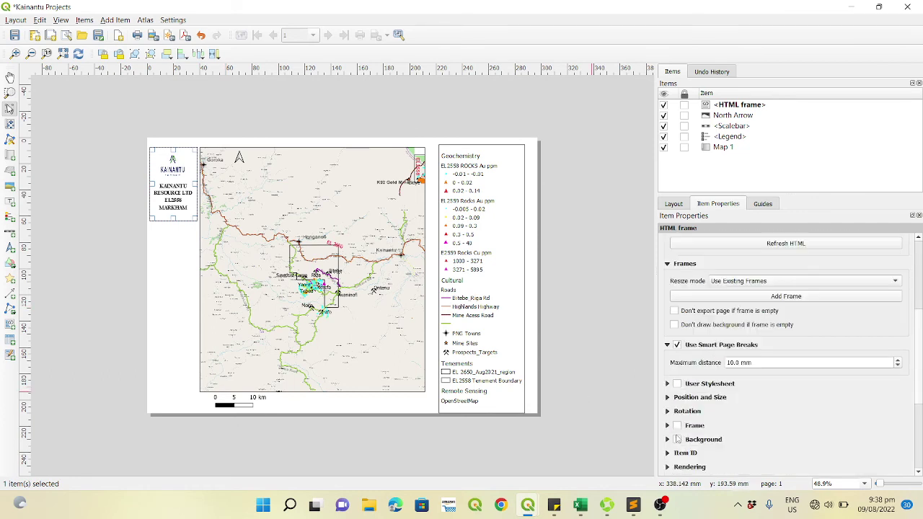
click(676, 425)
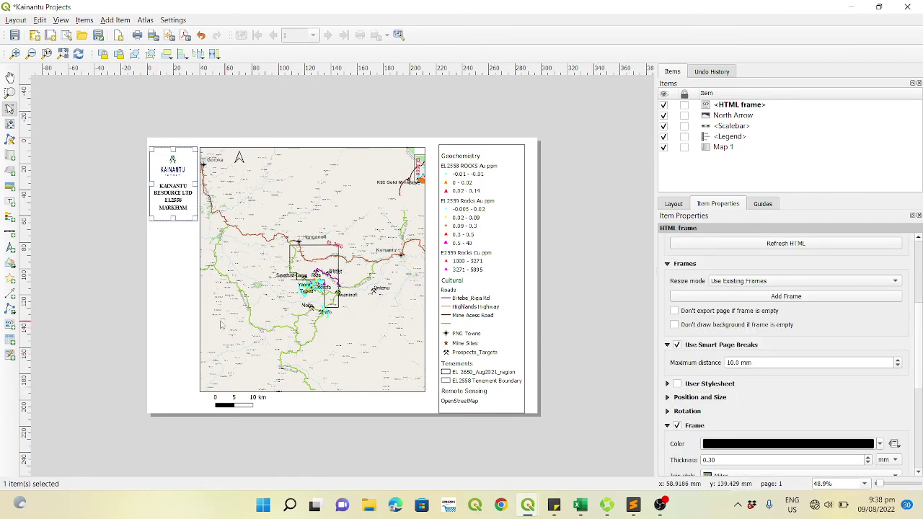
click(183, 313)
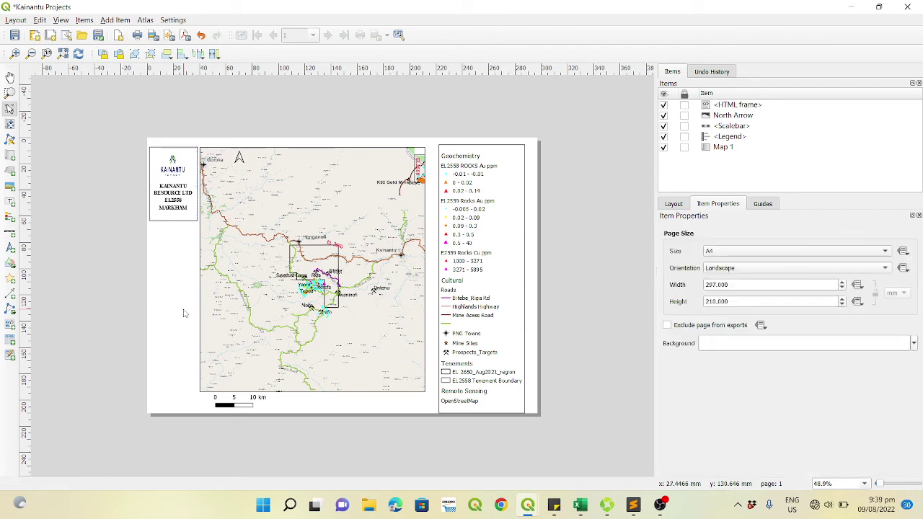